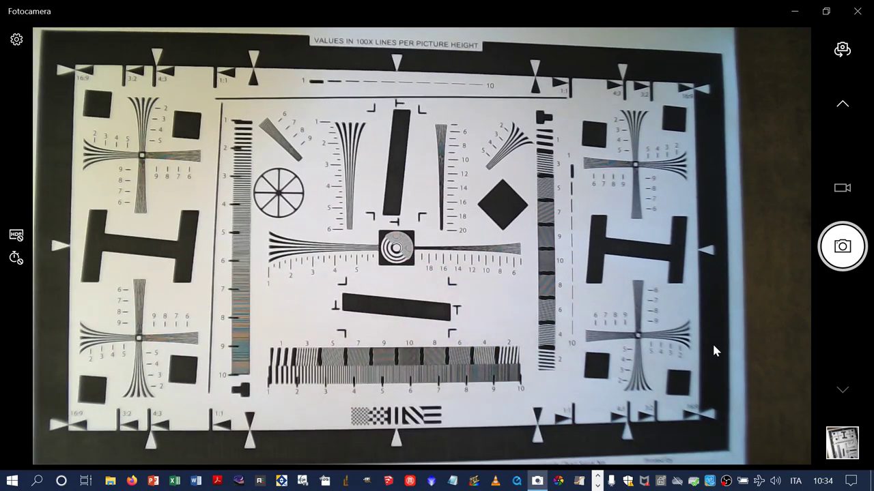
Step: Take a photo of the resolution test chart and restore the camera window to its smaller size
click(847, 247)
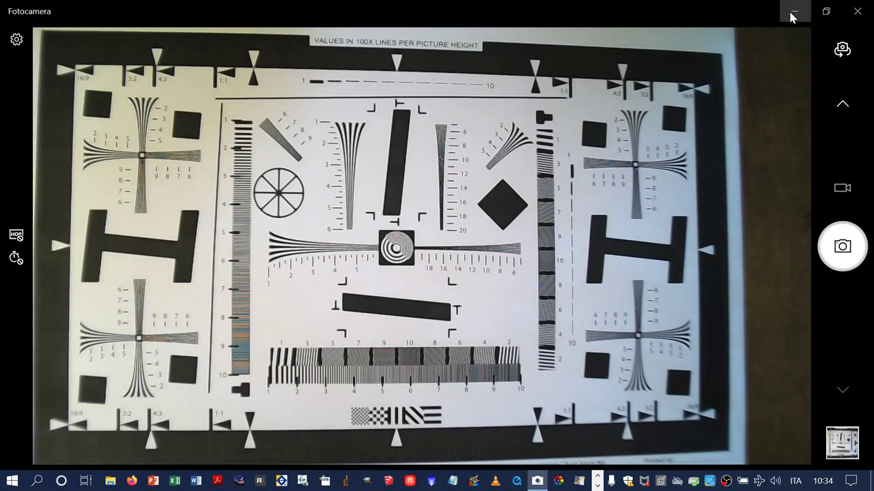
click(825, 11)
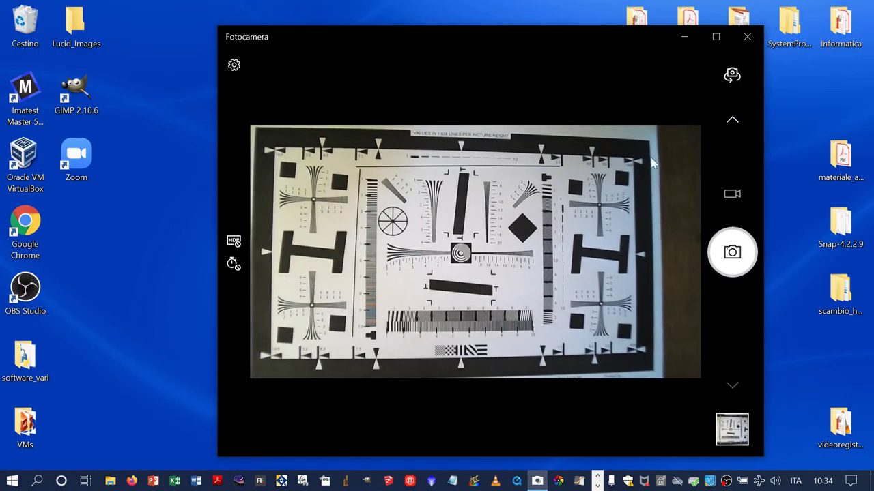
click(794, 118)
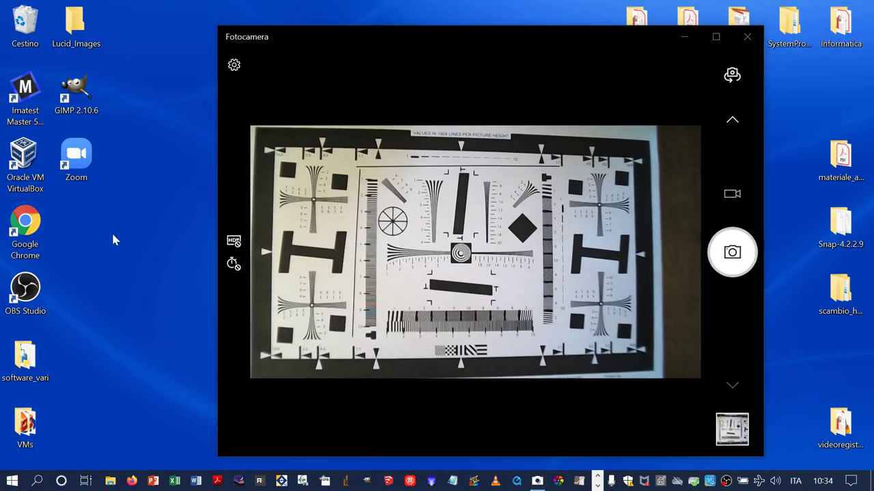
Step: Switch to GIMP on Desktop 3 and open WIN_20200321_10_34_11_Pro.jpg from the Camera Roll folder in Pictures
key(super+Tab)
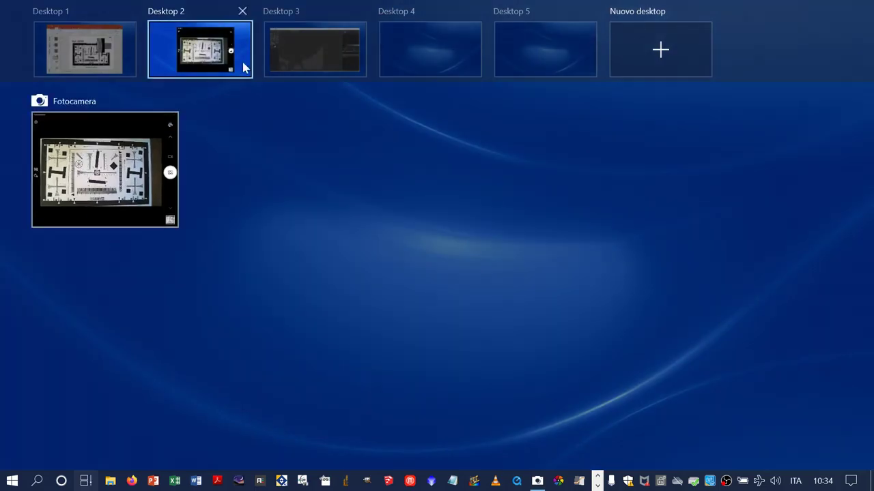
click(347, 50)
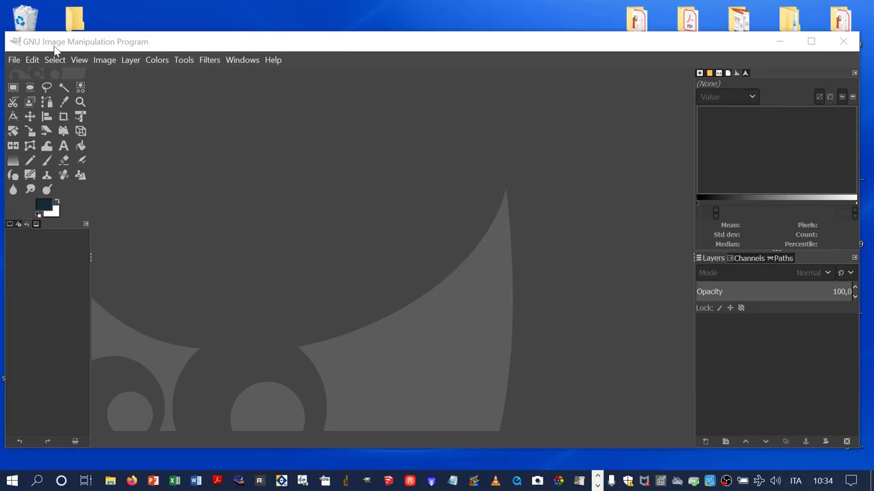
click(14, 60)
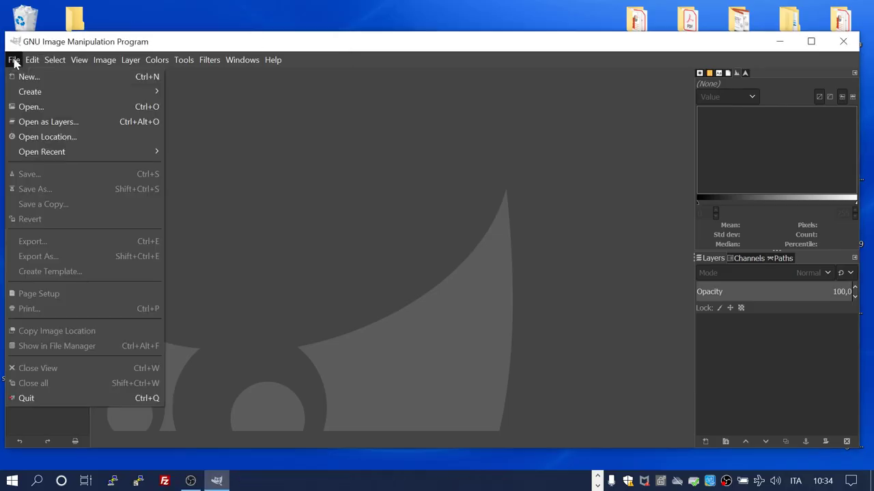
click(56, 107)
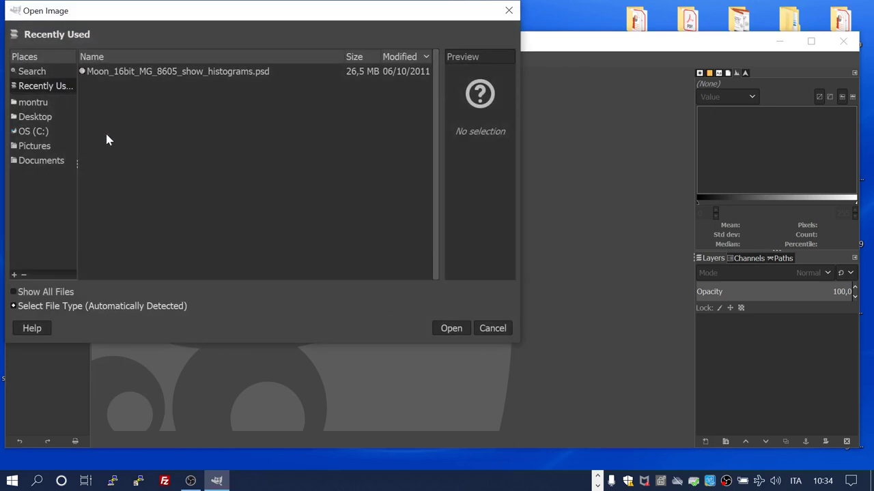
click(56, 103)
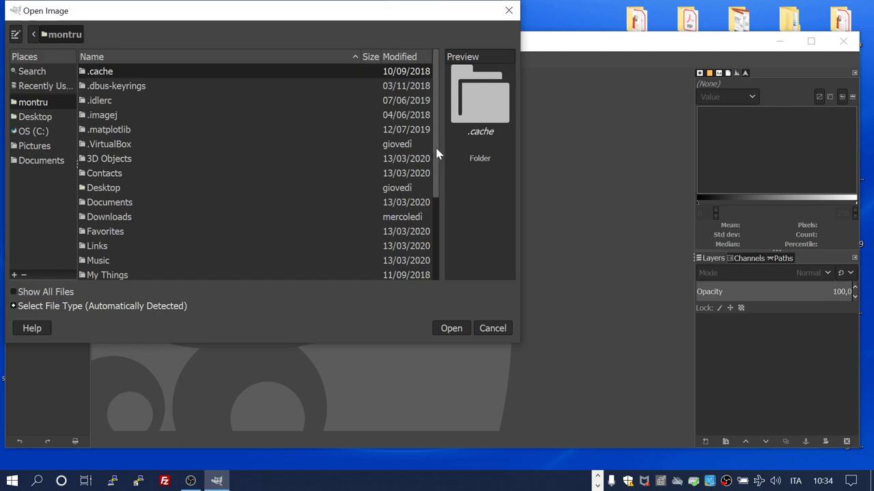
drag(437, 154, 437, 215)
double_click(112, 194)
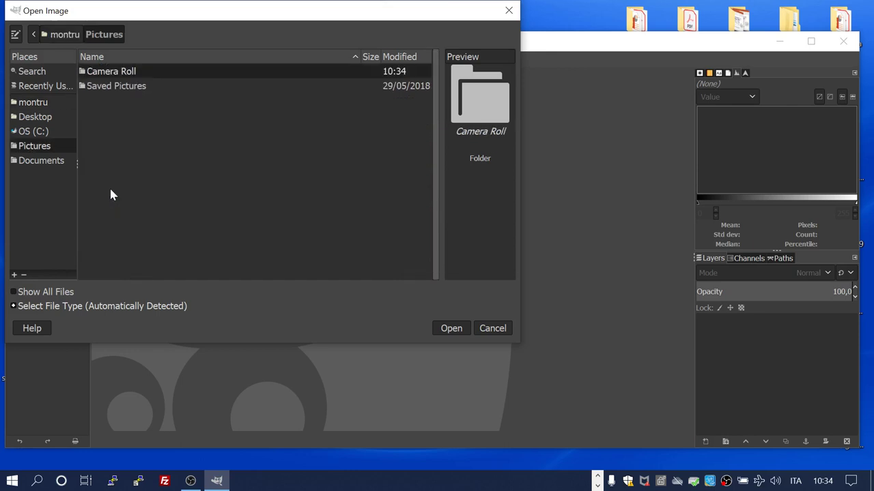
double_click(124, 72)
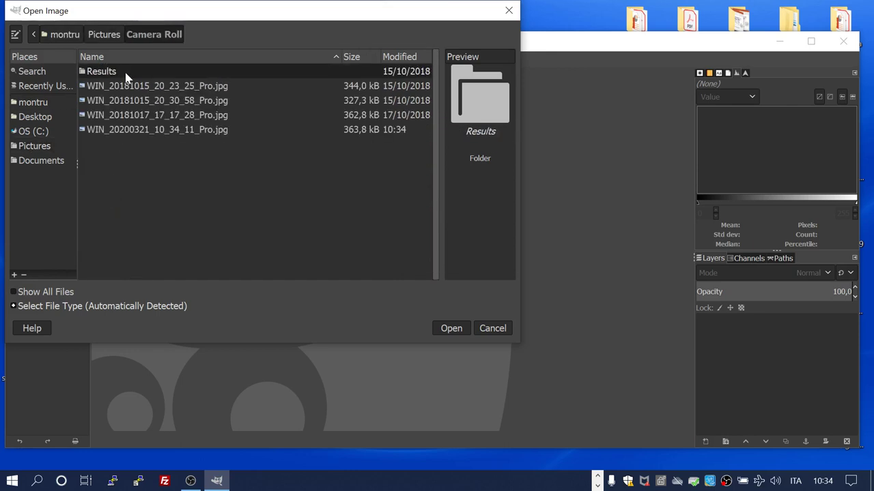
double_click(189, 132)
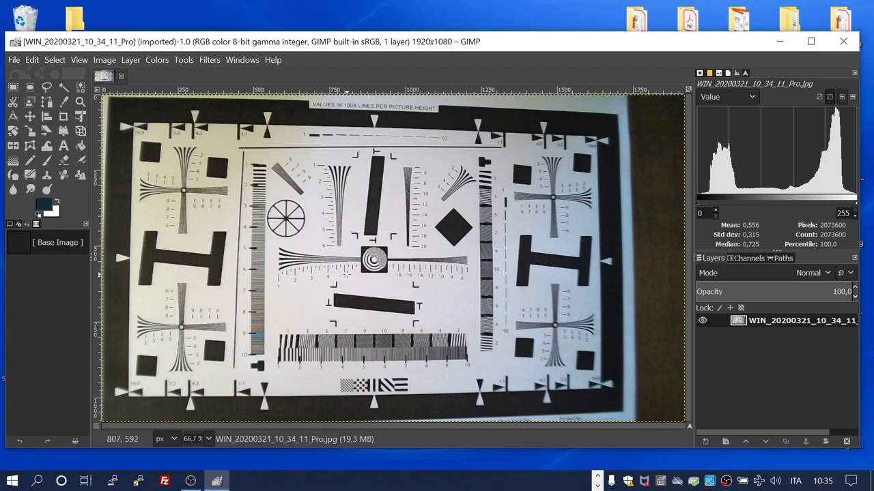
Step: Examine the central horizontal wedge around its 5 mark and the vertical line strip between marks 8 and 10 at pixel level
scroll(346, 274, up, 4)
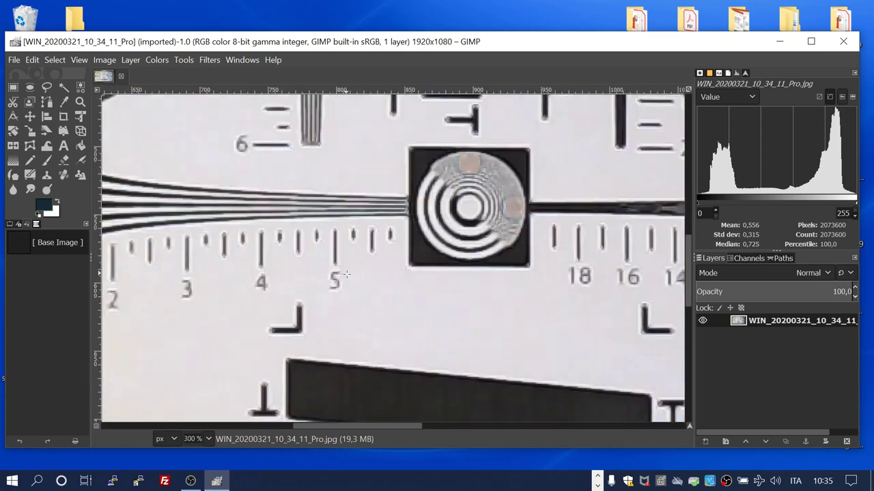
scroll(346, 273, up, 1)
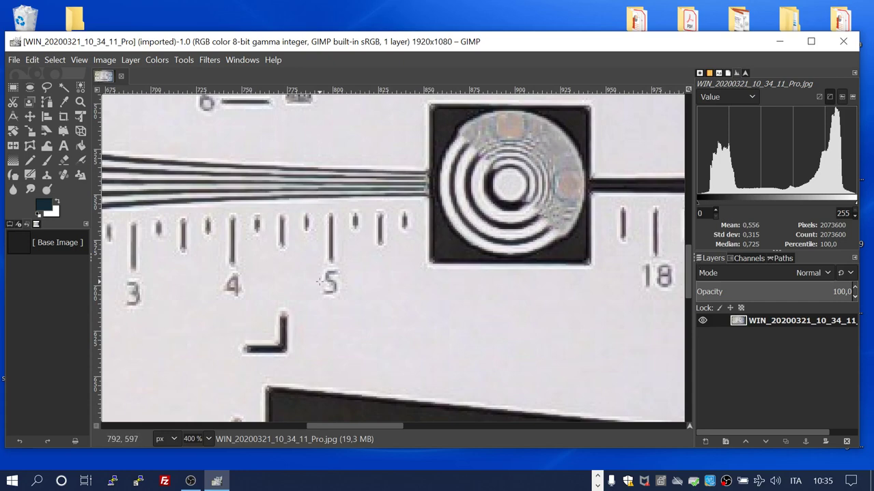
scroll(321, 281, up, 4)
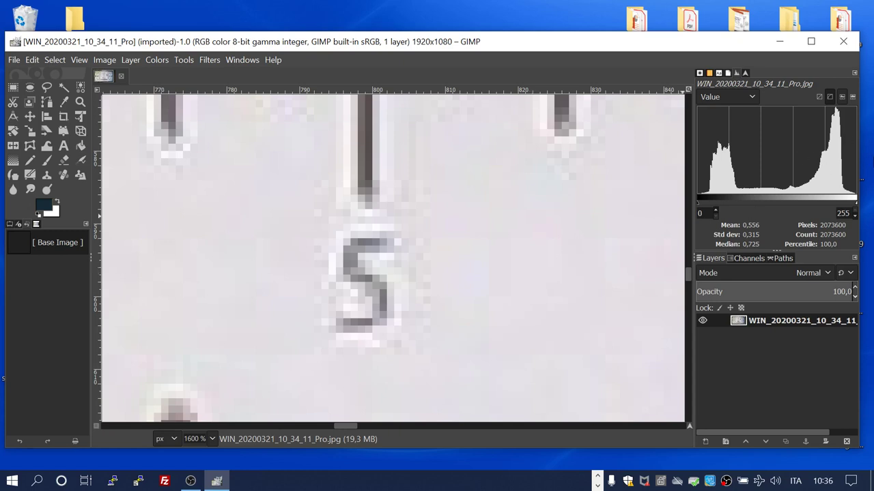
scroll(535, 240, down, 5)
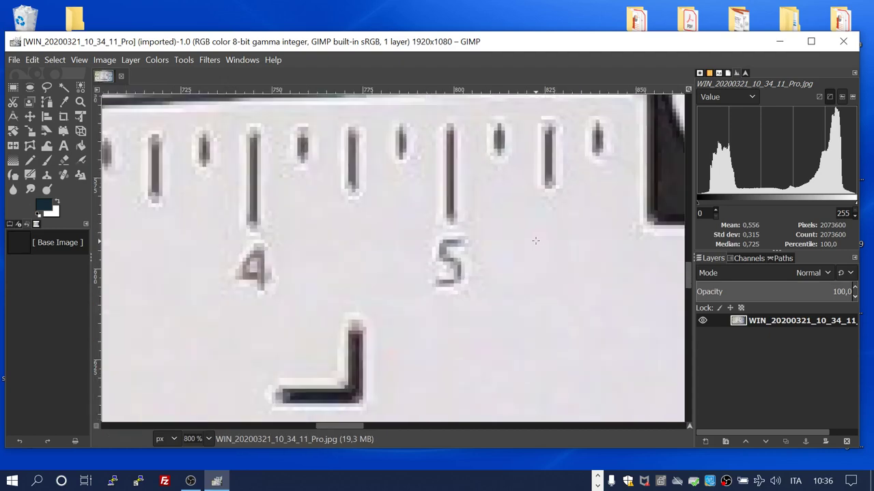
scroll(536, 240, down, 1)
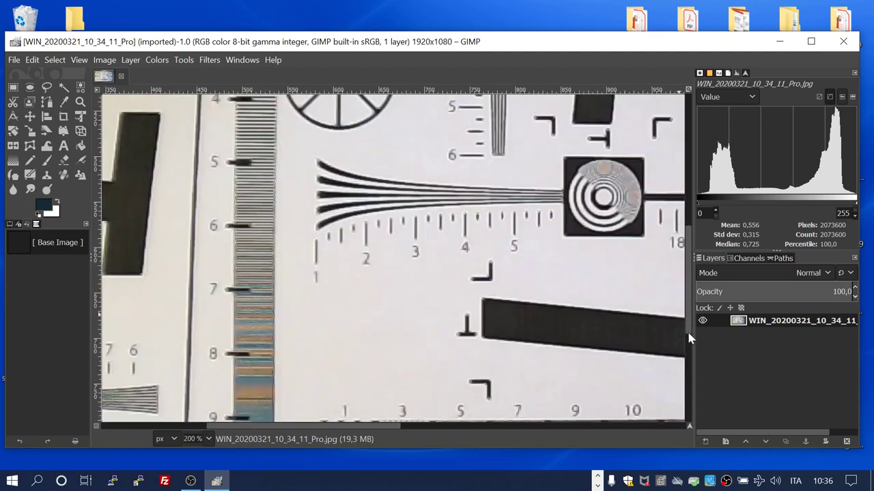
drag(691, 331, 692, 377)
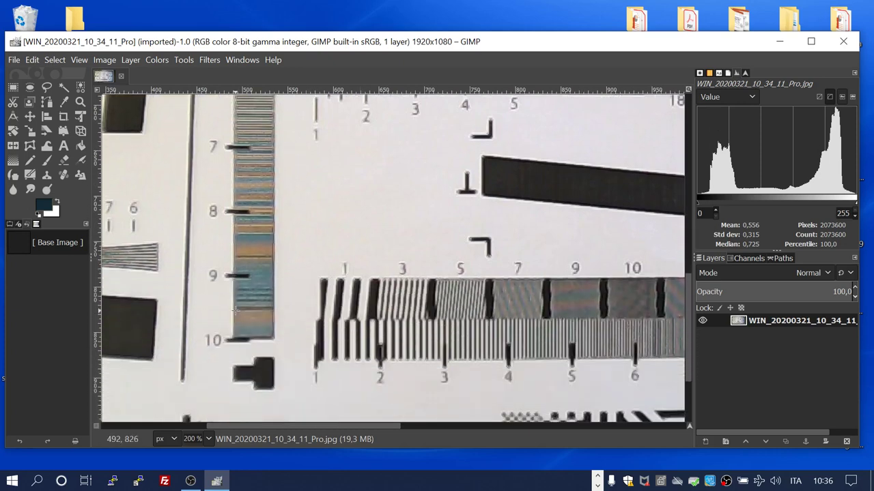
scroll(235, 309, up, 2)
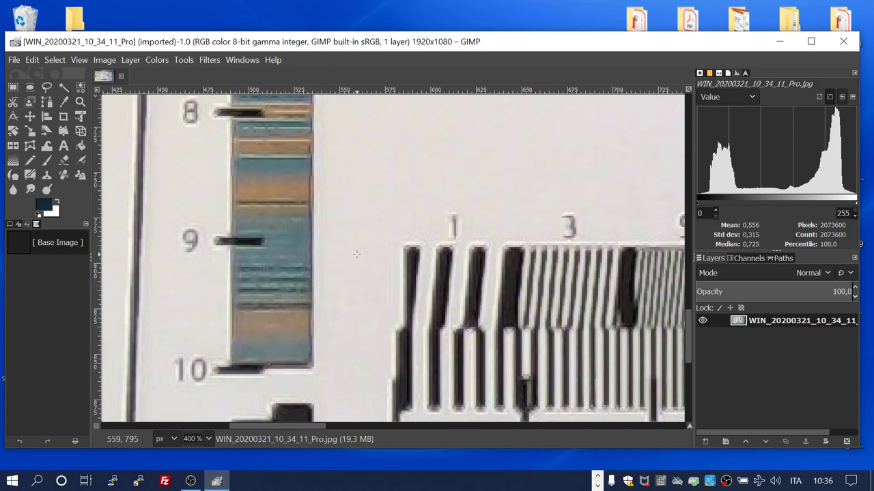
scroll(356, 254, down, 4)
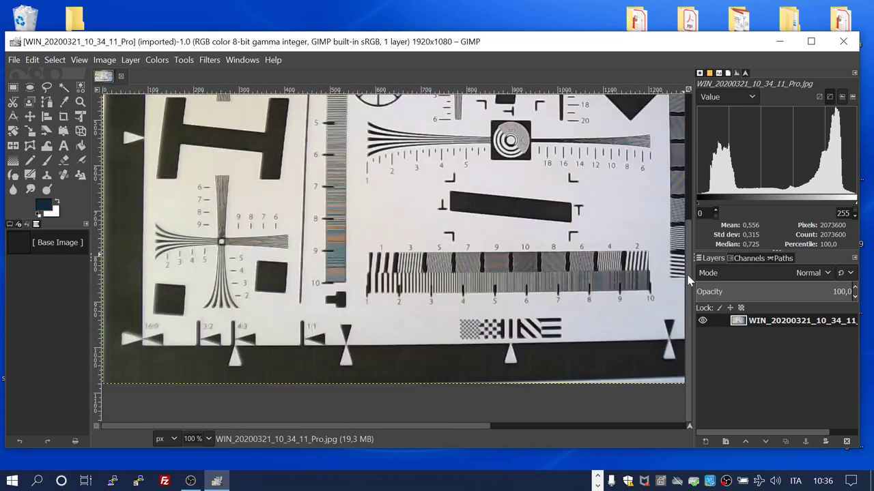
drag(689, 280, 689, 225)
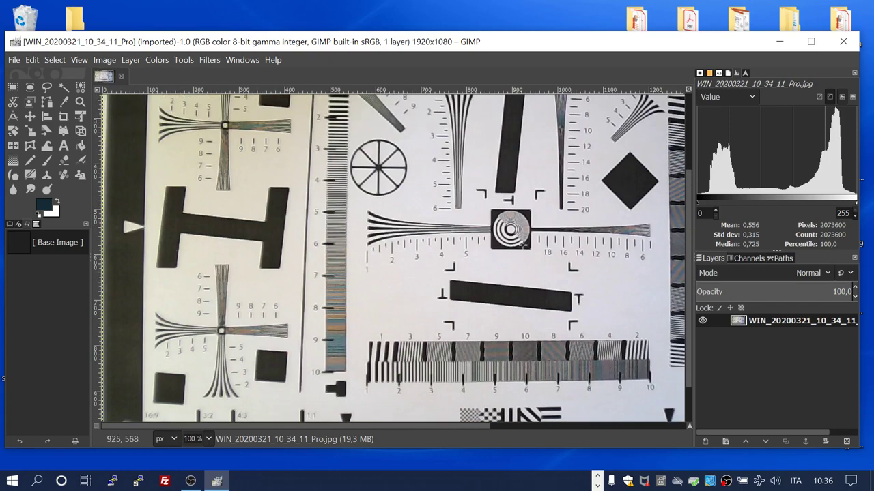
key(ctrl+f)
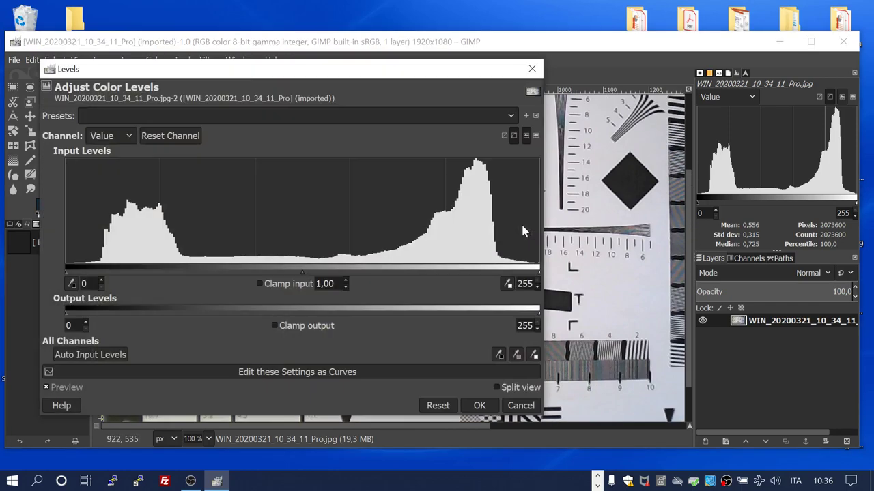
click(518, 406)
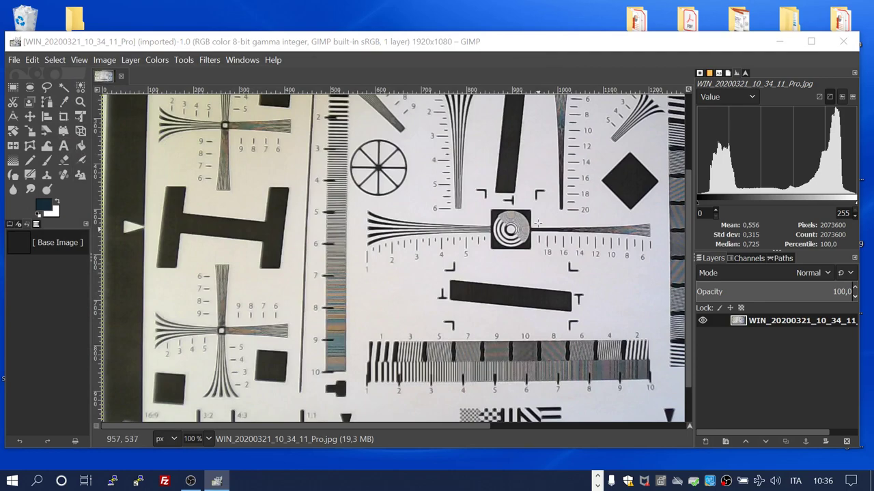
key(ctrl+f)
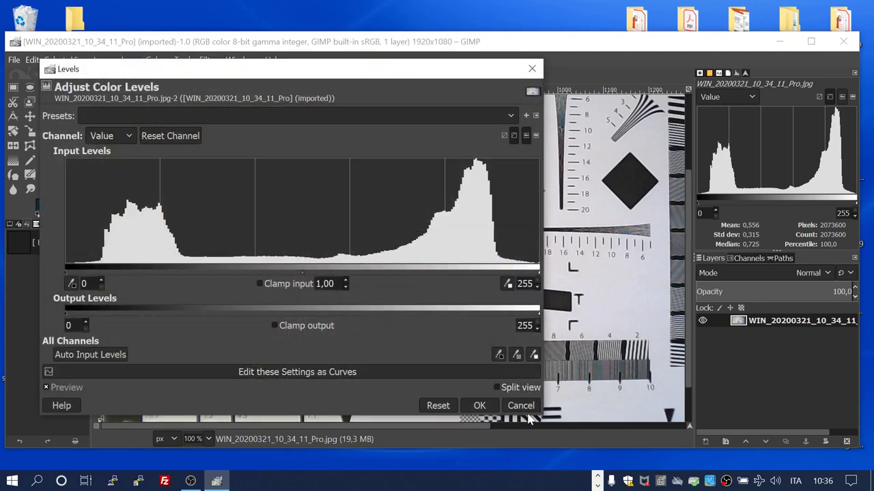
click(521, 407)
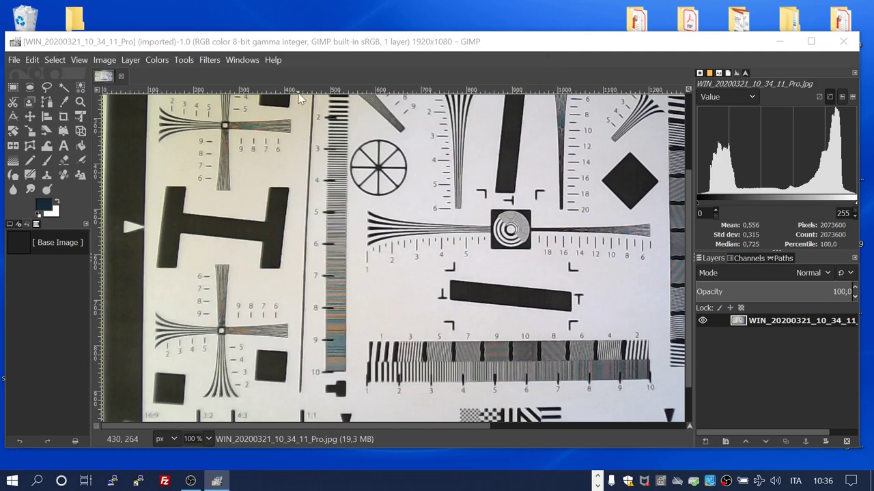
Step: Activate the Rectangle Select tool and examine the concentric-ring target at the chart's centre up close
click(15, 88)
click(16, 87)
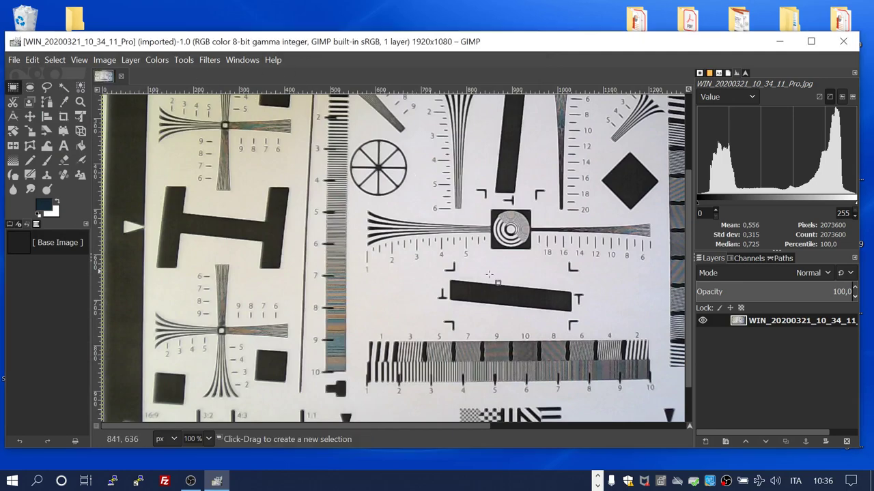
scroll(509, 230, up, 5)
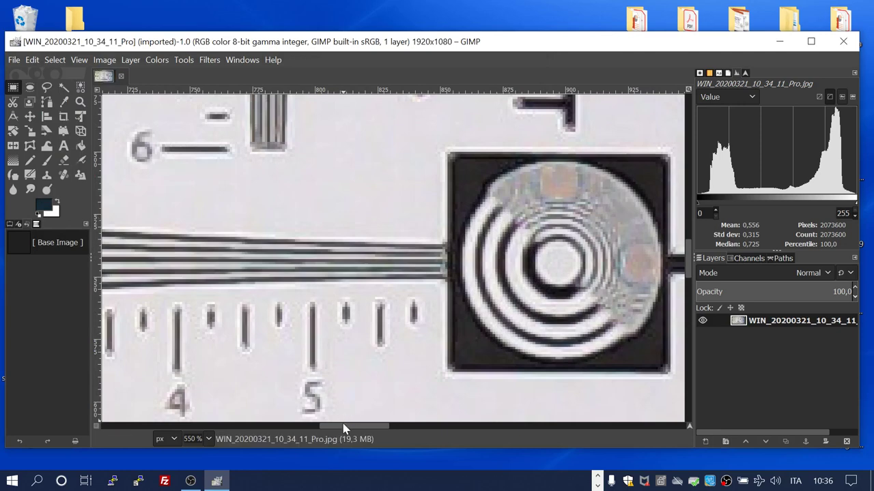
drag(343, 428, 369, 430)
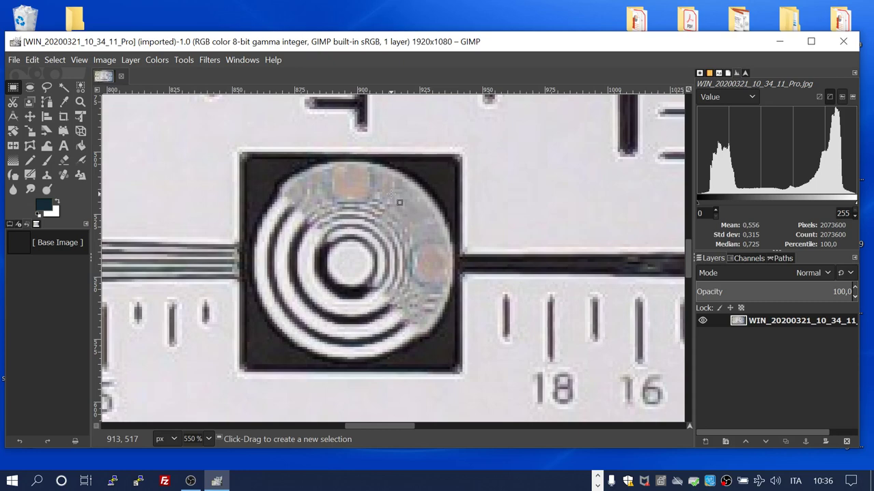
scroll(400, 202, down, 4)
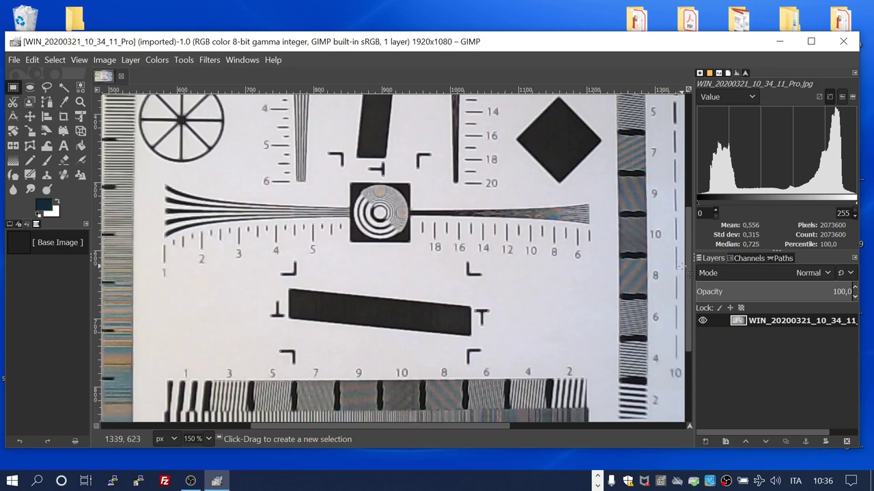
Step: Examine the two horizontal line-pattern strips below the chart's centre along their full scale, finishing with the whole chart in view
scroll(687, 269, down, 3)
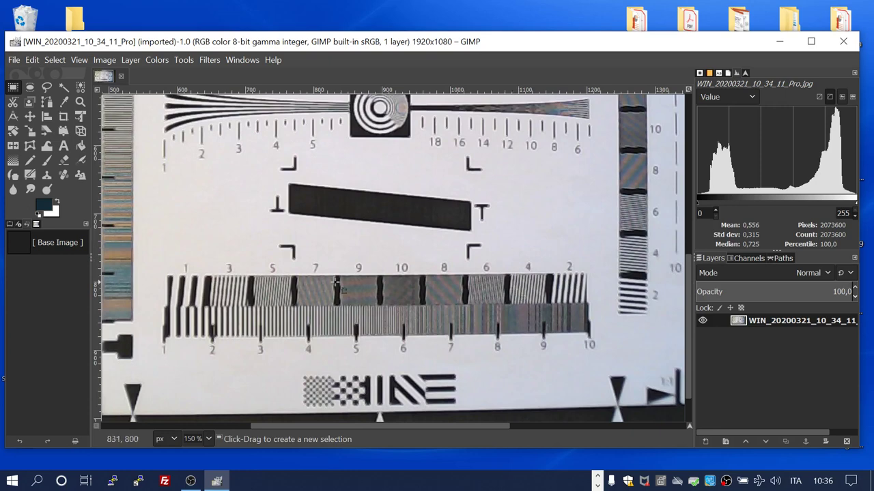
ctrl+scroll(315, 291, up, 3)
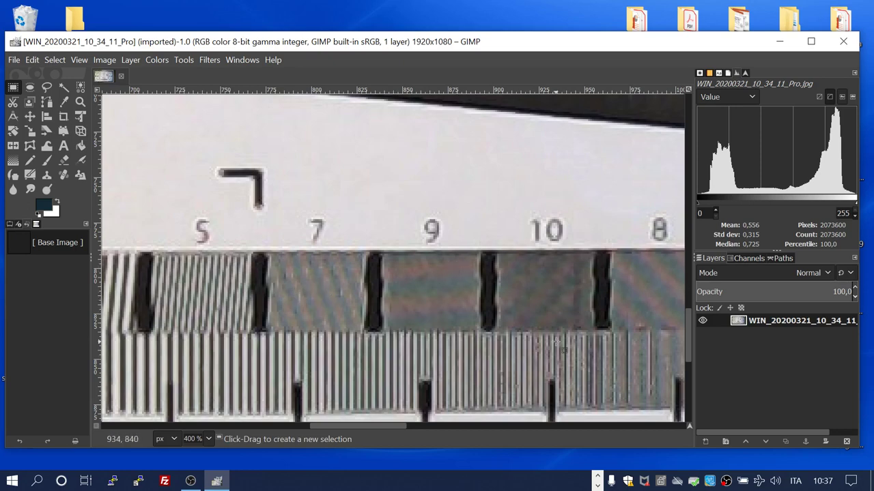
drag(371, 432, 422, 430)
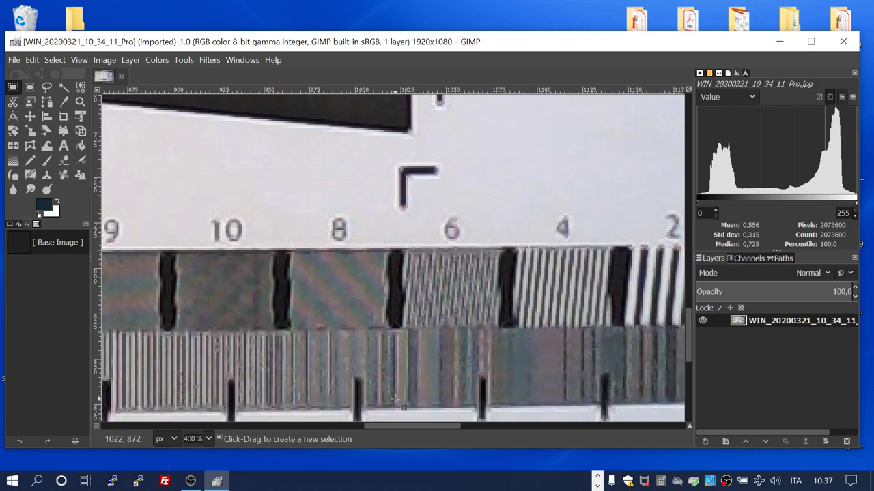
drag(380, 428, 400, 427)
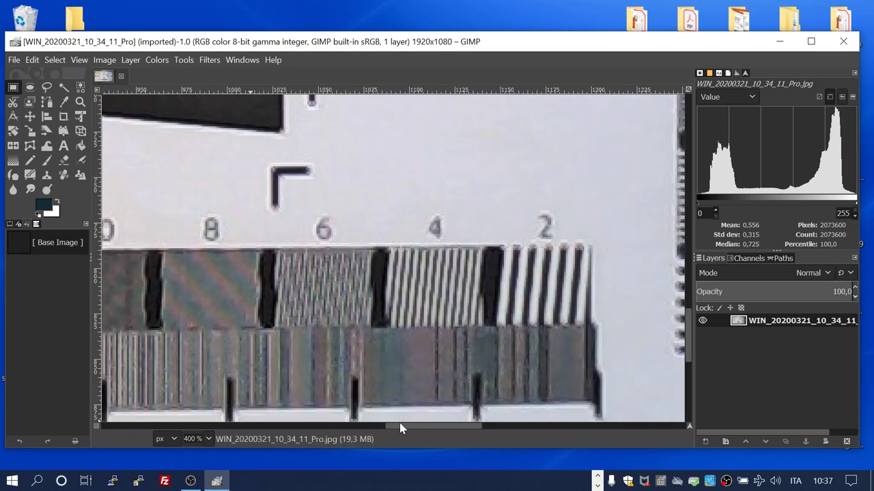
key(minus)
key(minus)
key(minus)
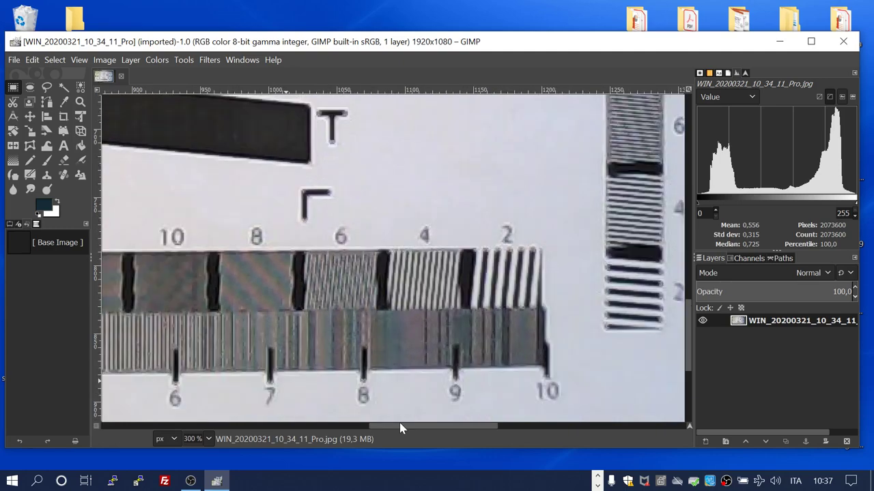
key(minus)
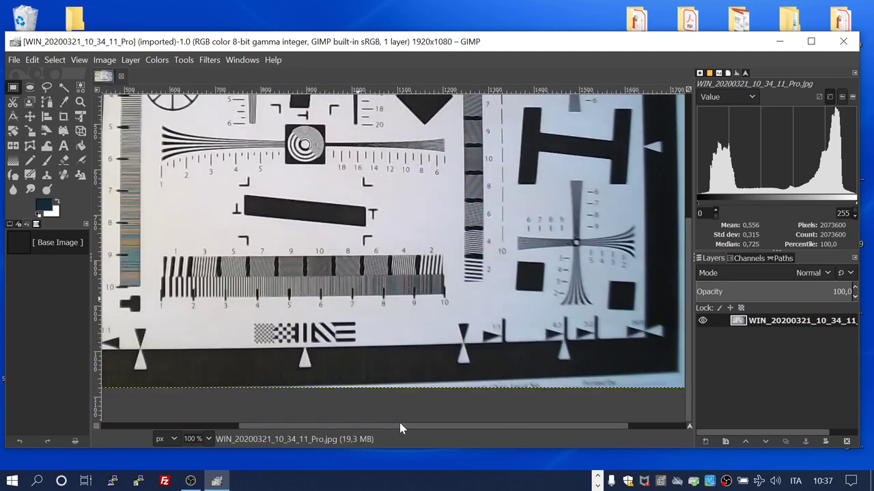
key(minus)
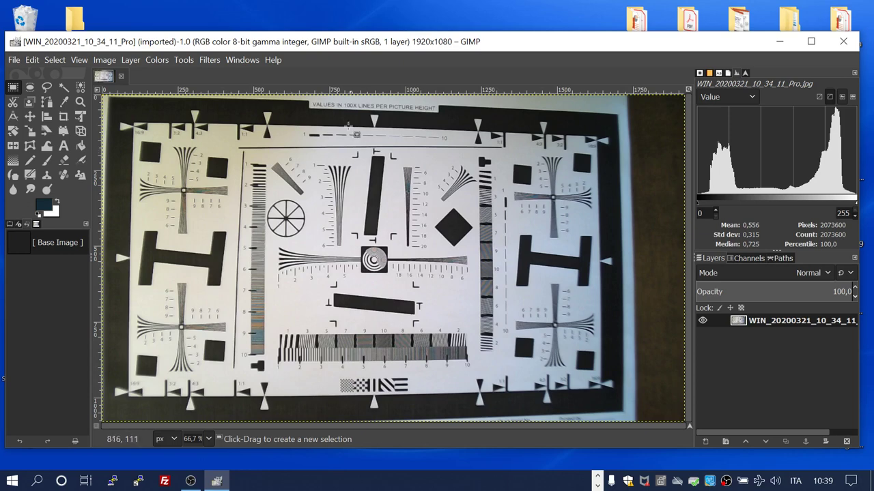
Step: Measure the full height of the chart's white area with a narrow rectangular selection about 39 × 890 px, and clear the selection
drag(347, 125, 335, 397)
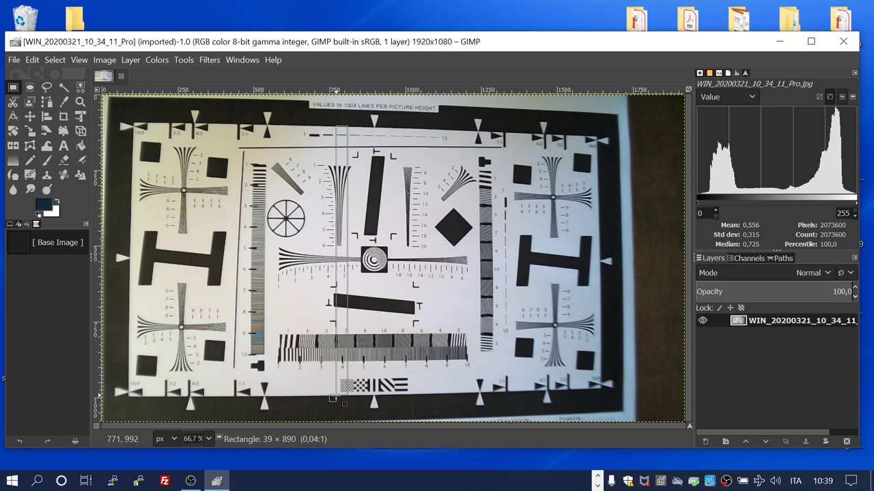
drag(333, 397, 333, 396)
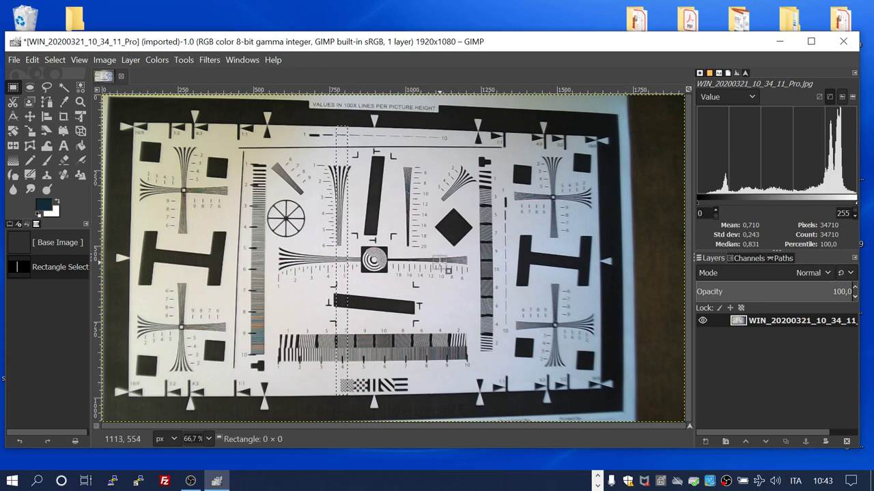
key(ctrl+shift+a)
Step: Examine the fine half of the central horizontal wedge between marks 18 and 6, finishing with the whole chart in view
key(1)
key(plus)
key(plus)
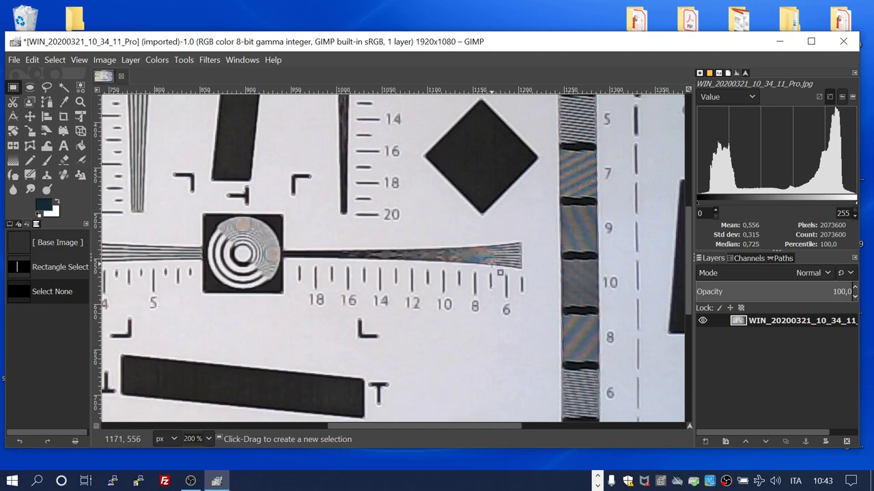
scroll(500, 272, down, 3)
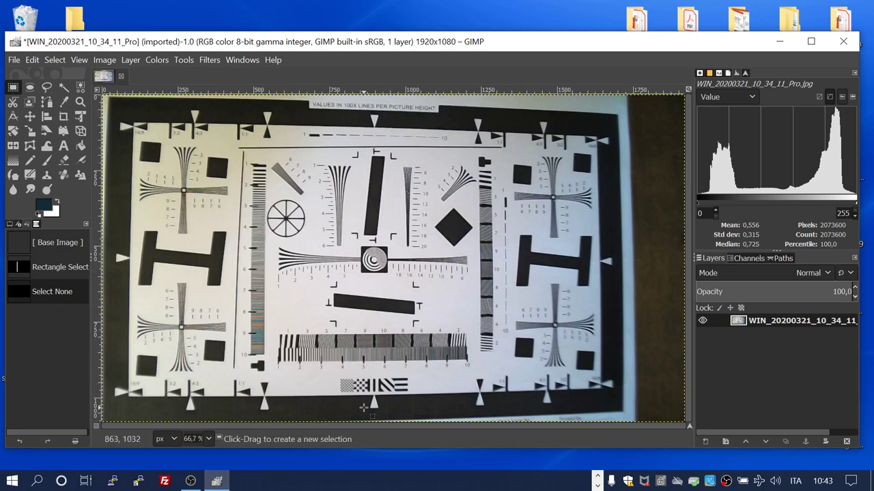
scroll(431, 401, up, 2)
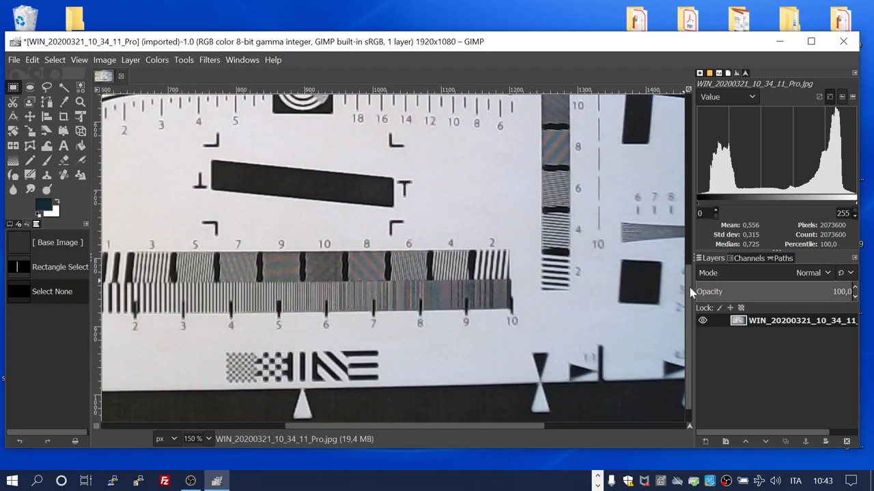
drag(689, 286, 686, 238)
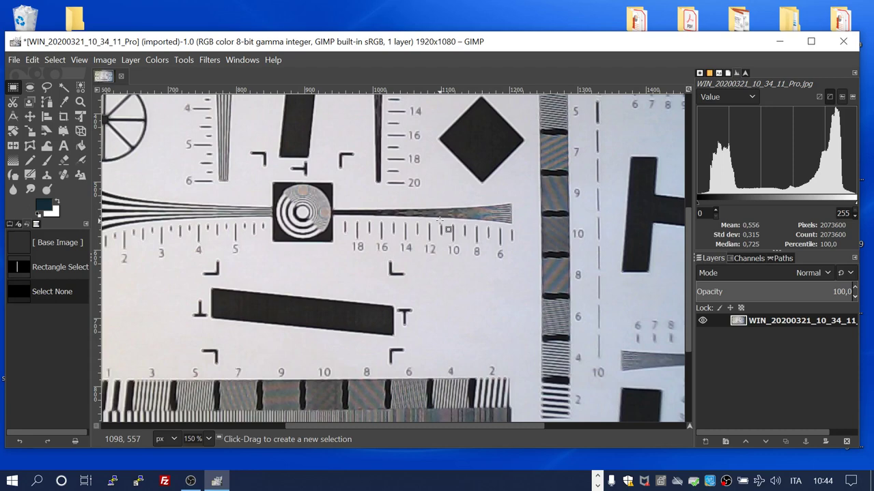
scroll(439, 220, down, 2)
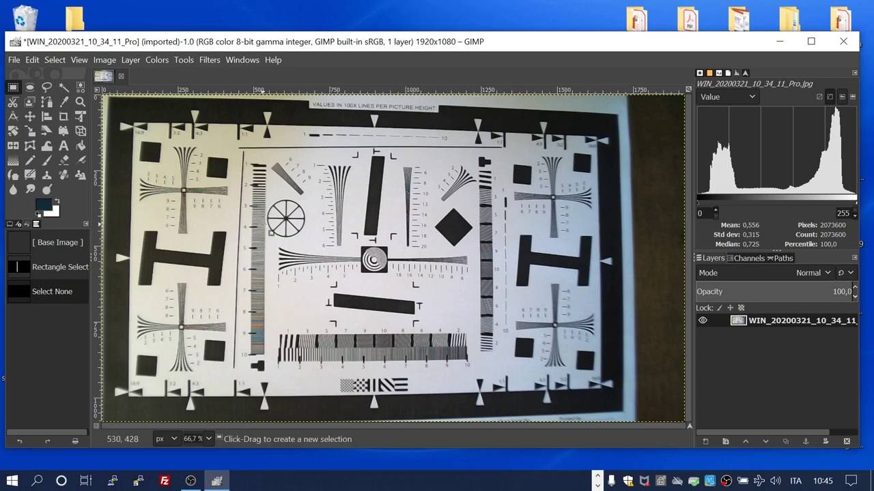
Step: Apply the automatic Equalize colour adjustment to the photo and clear the stray rectangular selection over the chart
click(139, 61)
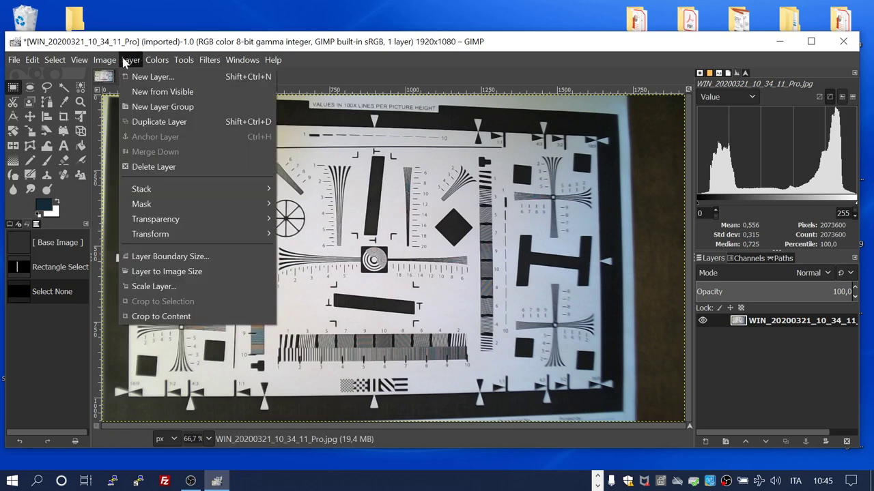
mouse_move(104, 62)
mouse_move(157, 60)
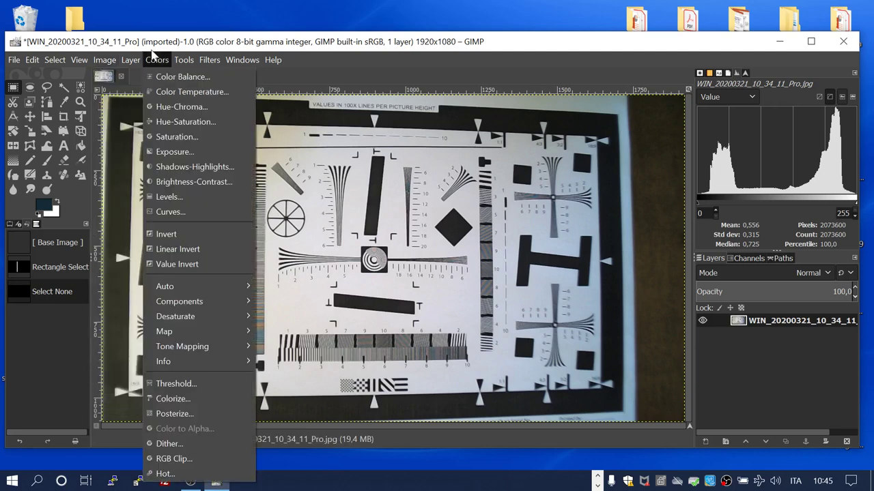
mouse_move(204, 287)
click(281, 286)
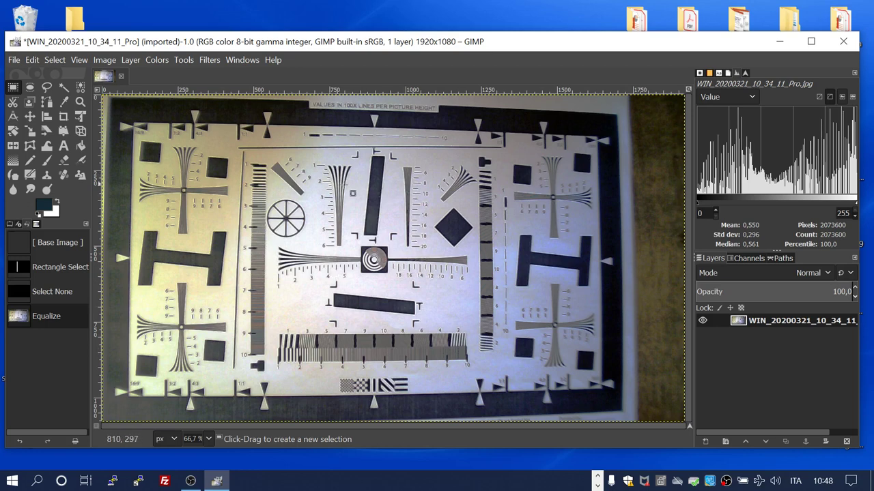
drag(471, 161, 558, 188)
click(570, 249)
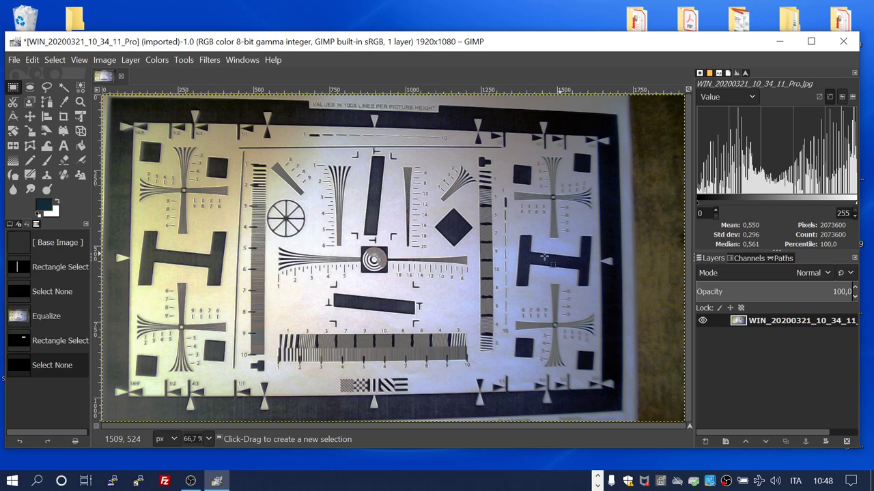
Step: Examine the fine half of the horizontal wedge in the equalized photo, and undo the selection changes and the Equalize adjustment
scroll(452, 271, up, 5)
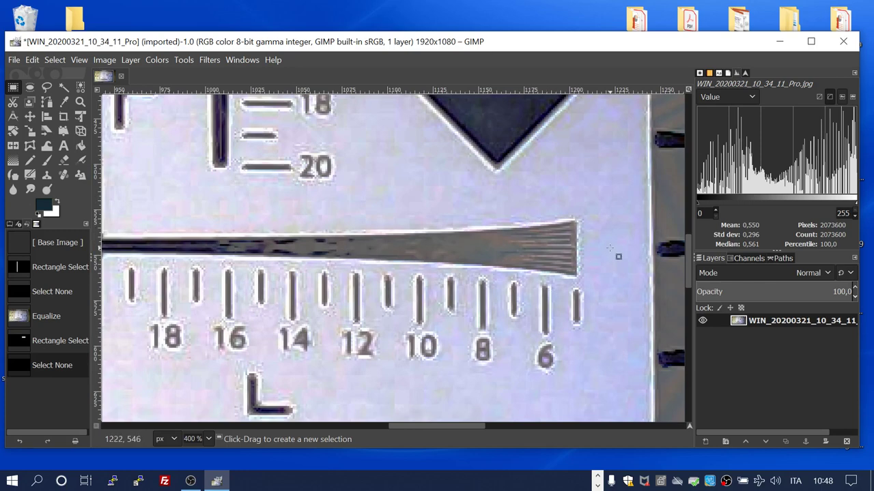
key(ctrl+z)
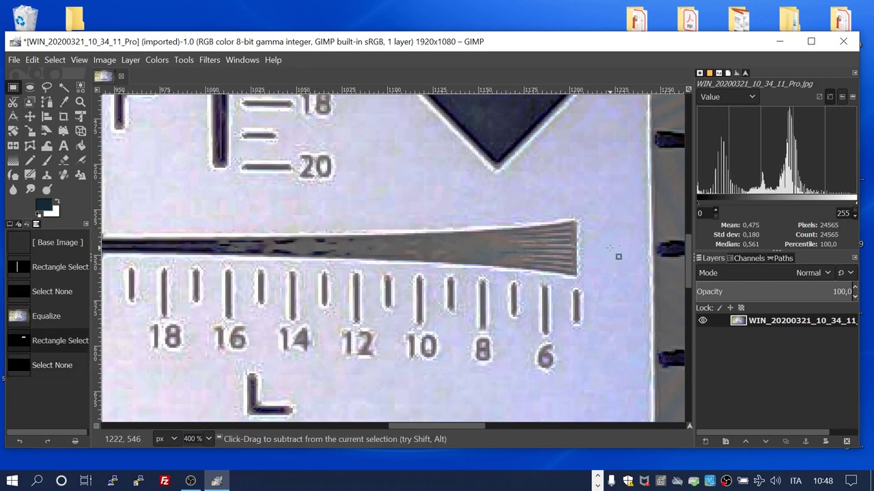
key(ctrl+z)
key(ctrl+z)
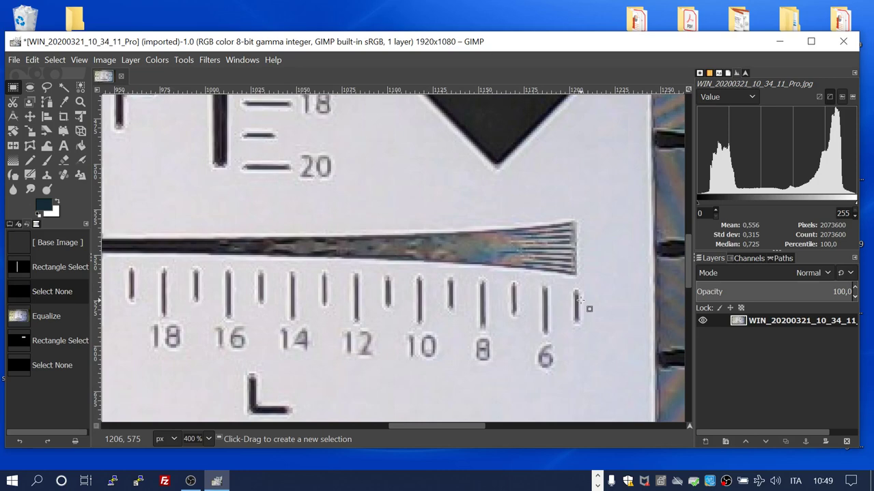
scroll(578, 301, down, 5)
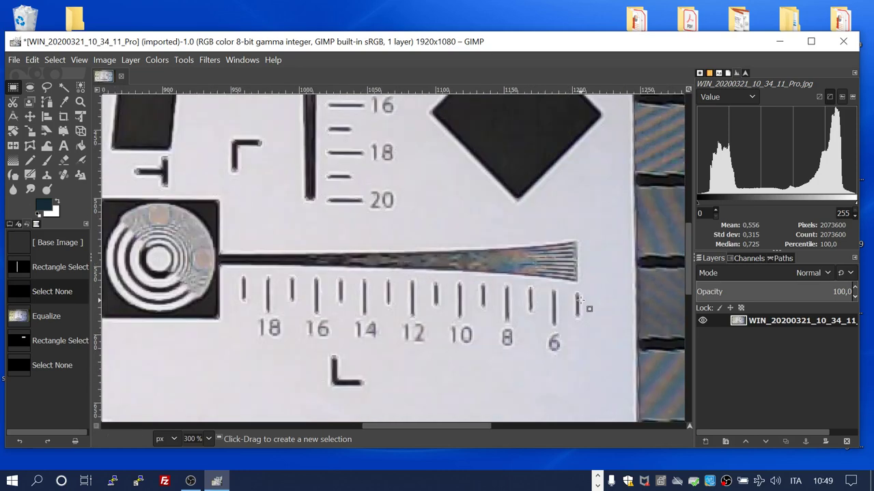
scroll(579, 301, down, 1)
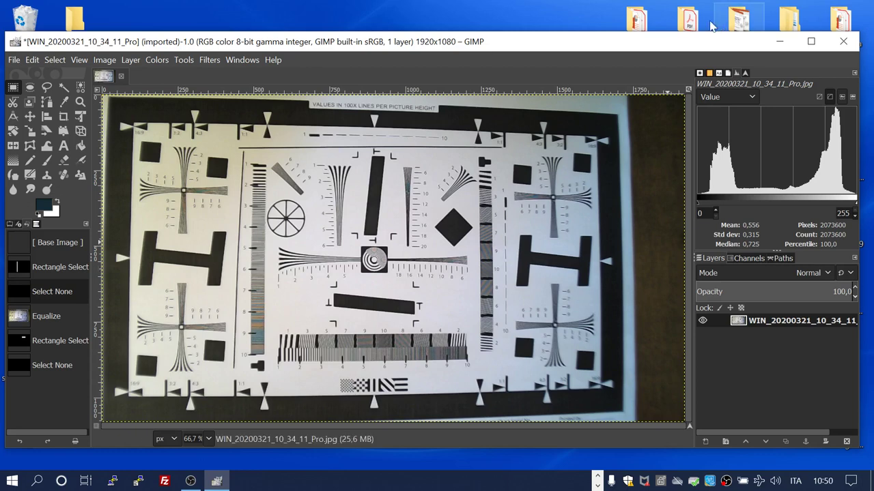
Step: Switch to the 03_Imaging_systems_v20 presentation in PowerPoint on Desktop 1 and advance to slide 13 on ISO 12233
click(536, 11)
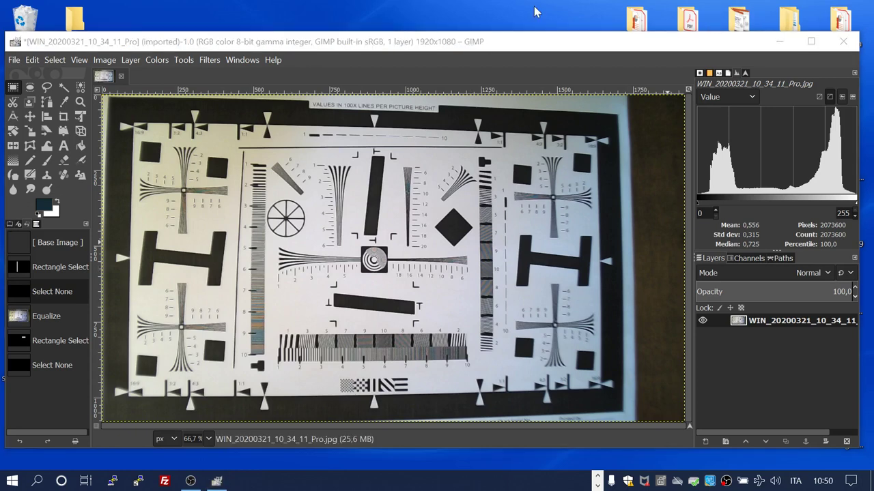
key(super+Tab)
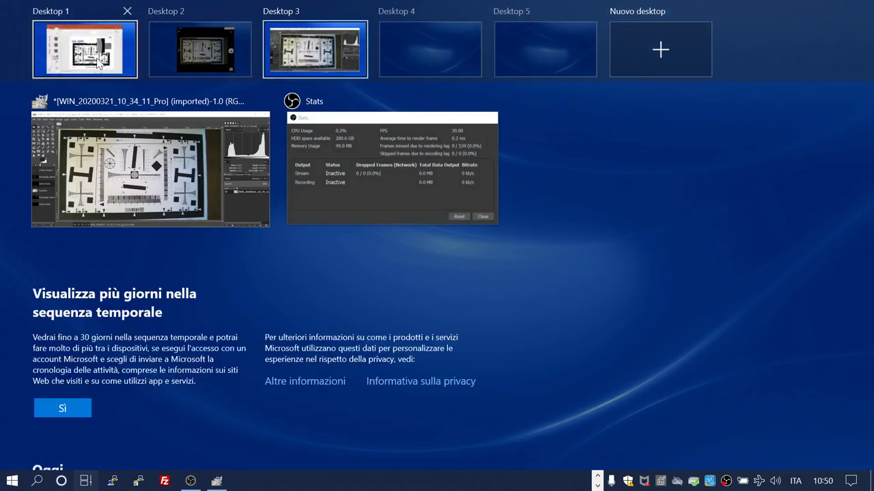
click(98, 60)
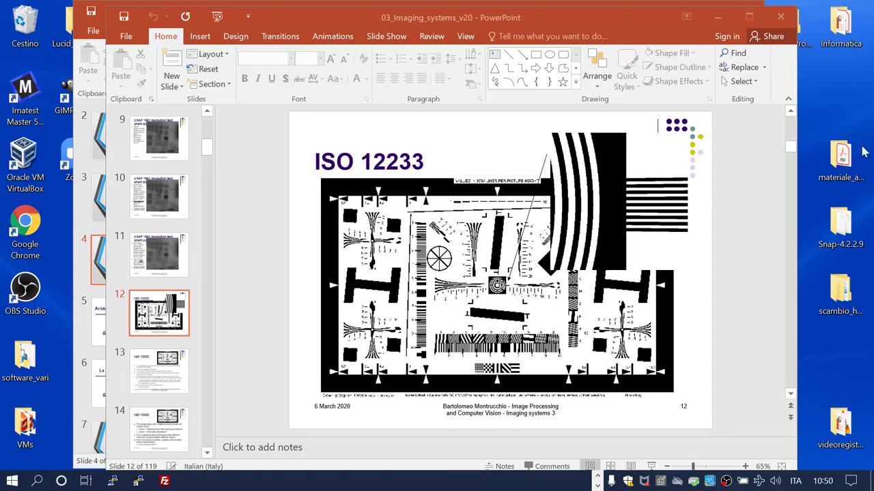
click(622, 16)
key(Page_Down)
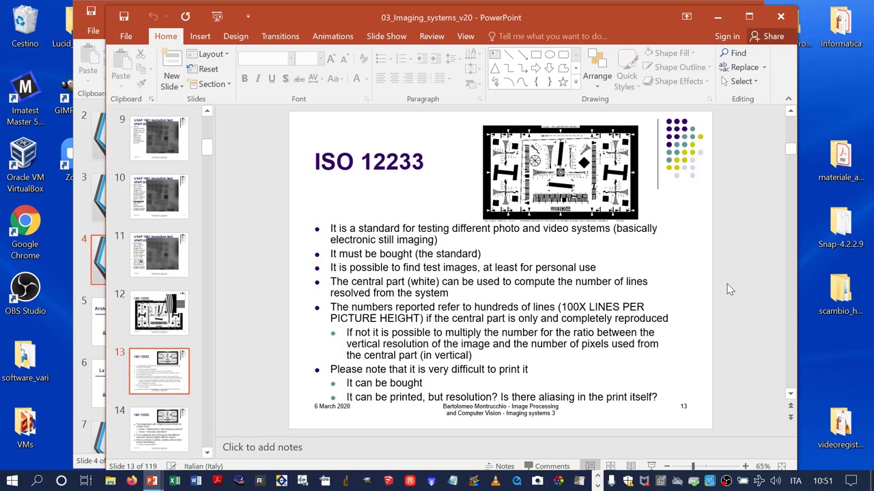
Step: Switch to the Fotocamera app on Desktop 2 to view the live webcam image of the chart
key(super+Tab)
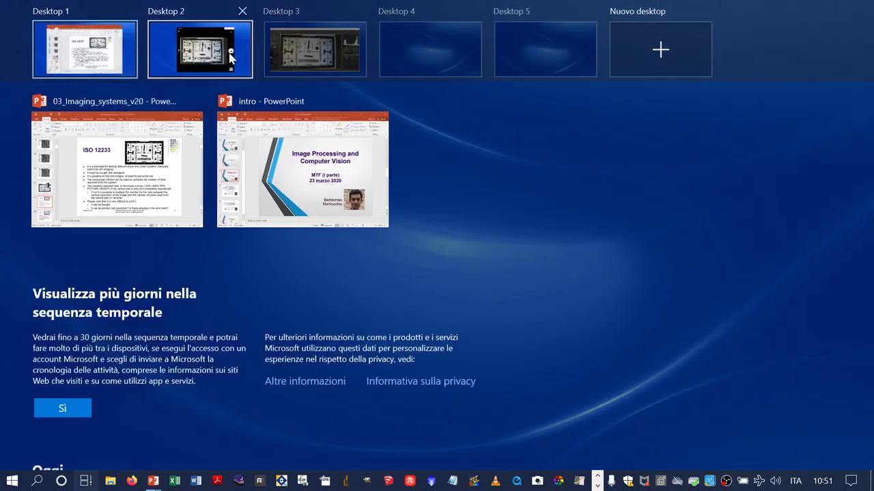
click(233, 52)
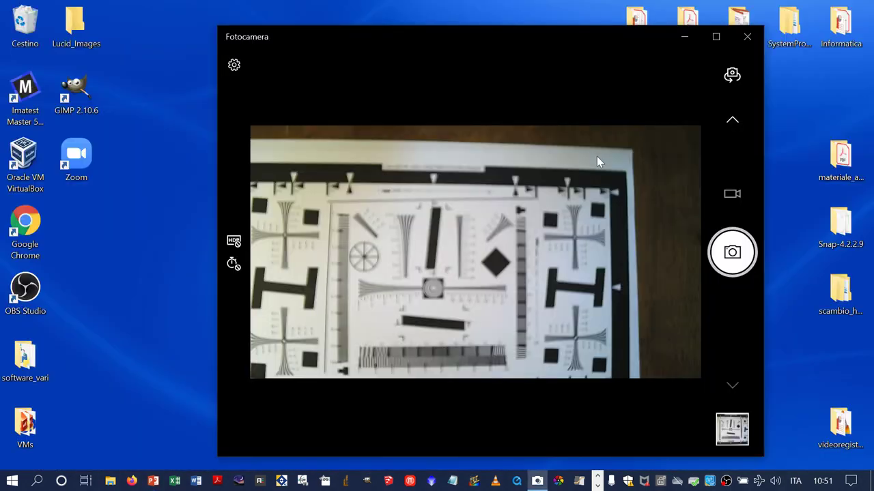